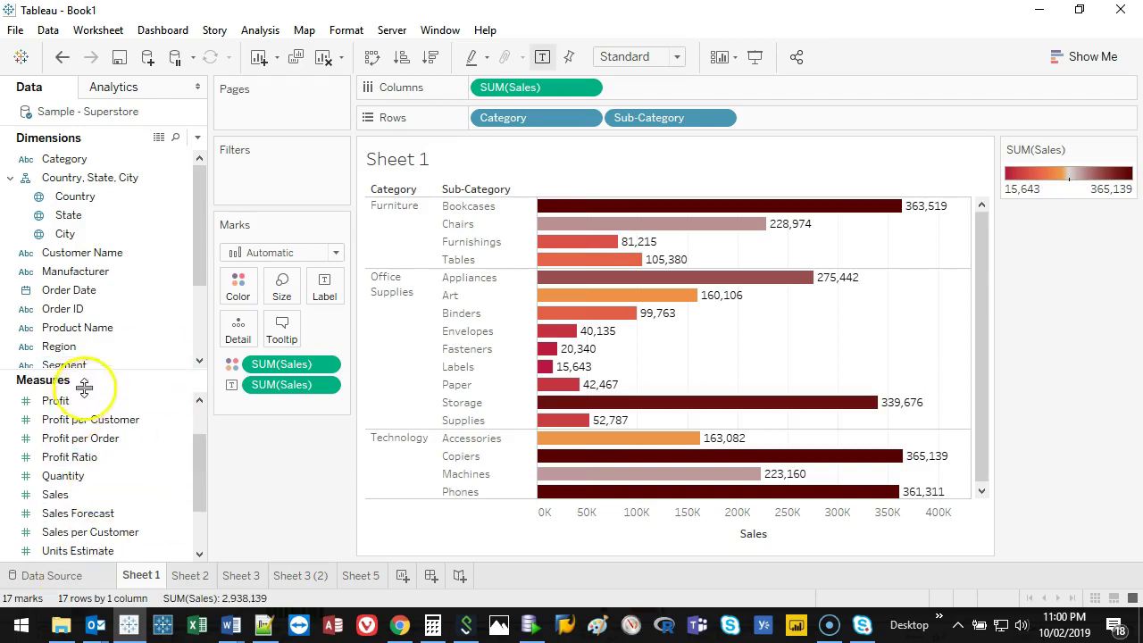
Step: Scroll and resize the panes around Sheet 1's sales-by-sub-category bar chart
scroll(195, 429, up, 2)
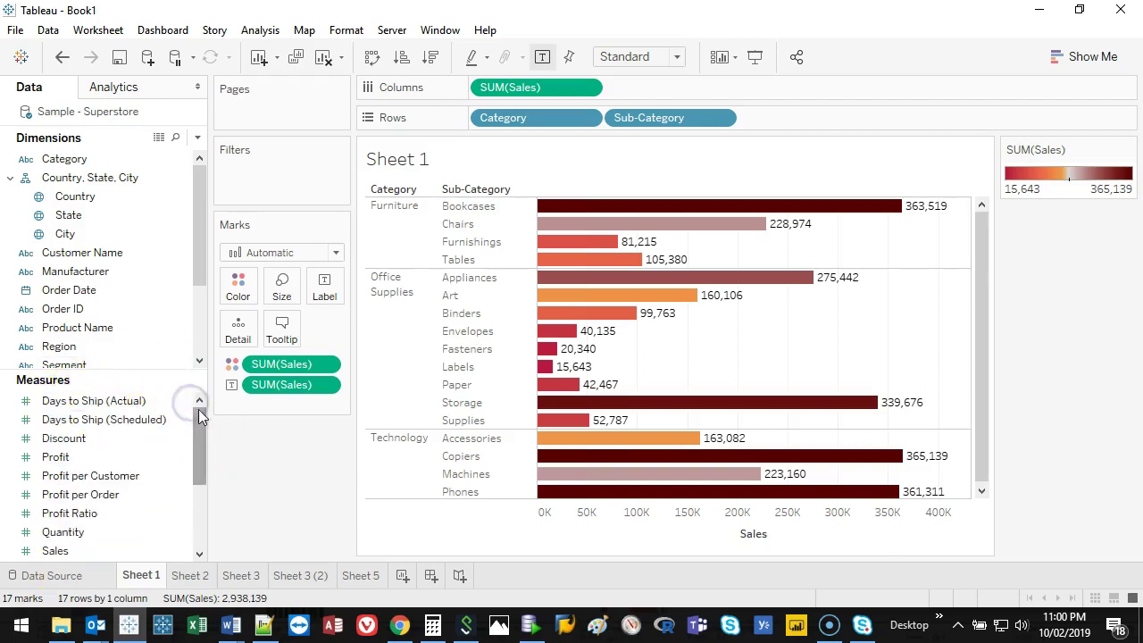
drag(199, 409, 198, 475)
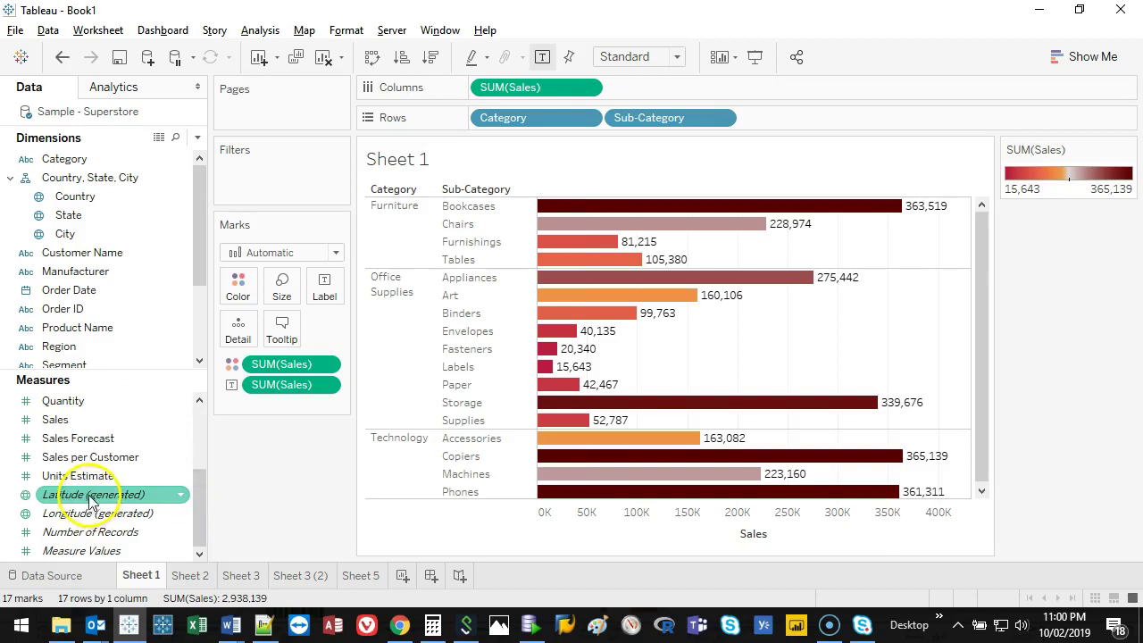
mouse_move(45, 489)
mouse_down()
mouse_move(170, 483)
mouse_move(171, 532)
mouse_move(47, 522)
mouse_move(11, 480)
mouse_move(36, 491)
mouse_up()
key(Escape)
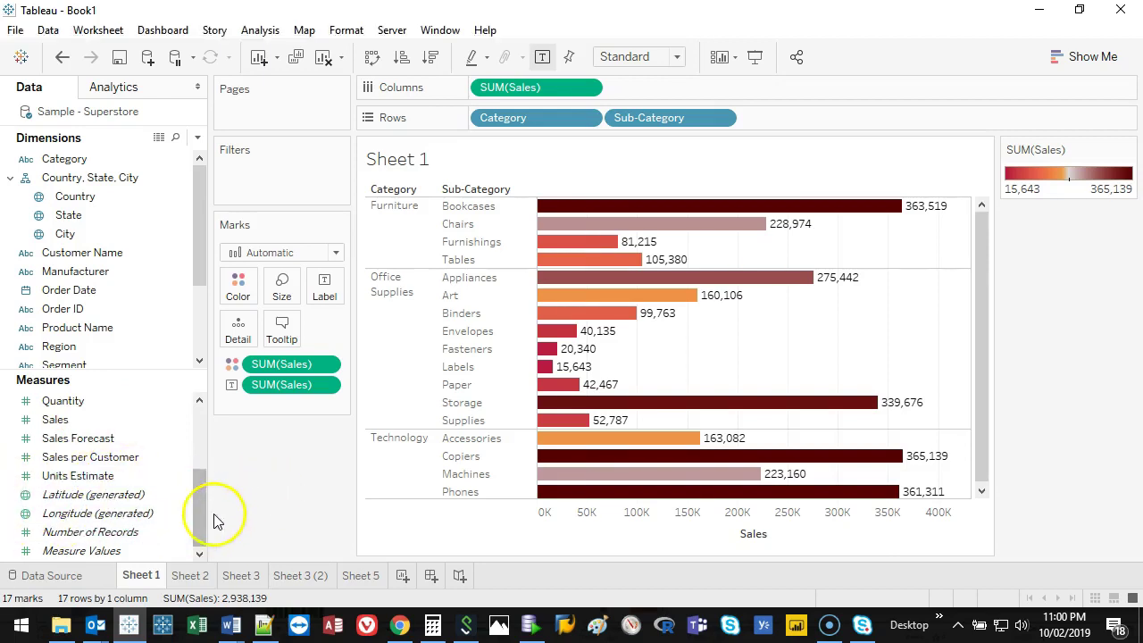
drag(203, 518, 204, 414)
click(140, 250)
mouse_move(125, 142)
mouse_down()
mouse_move(31, 173)
mouse_move(6, 312)
mouse_move(176, 341)
mouse_move(101, 158)
mouse_up()
key(Escape)
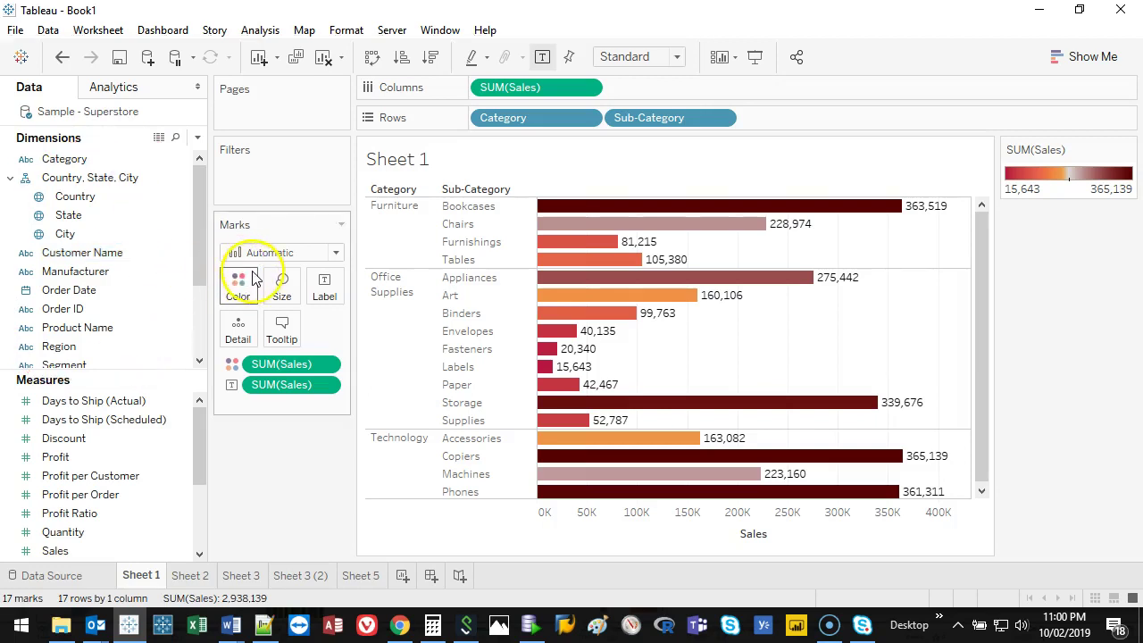
click(135, 272)
drag(138, 273, 17, 275)
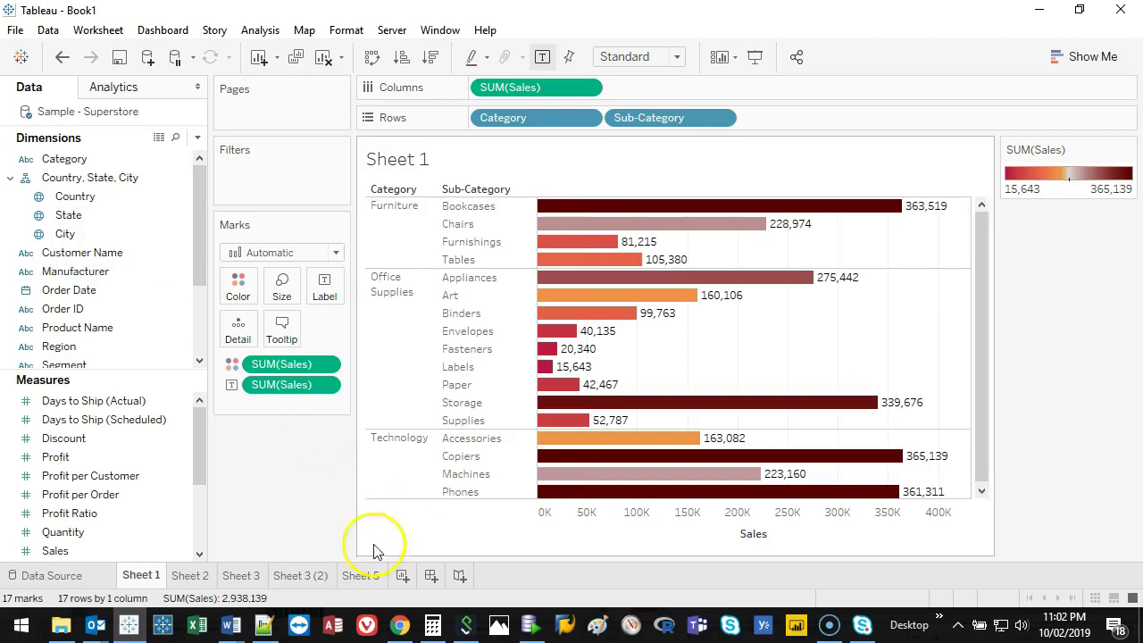
Step: On the data source page, change Days to Ship (Actual) from whole number to String
click(94, 575)
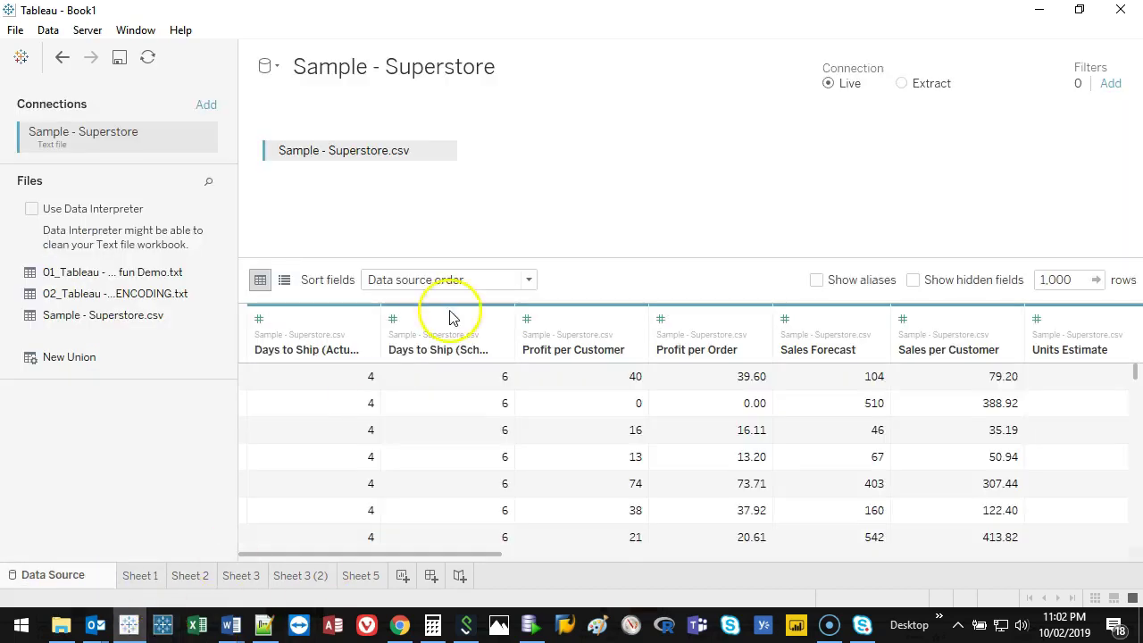
drag(384, 554, 339, 554)
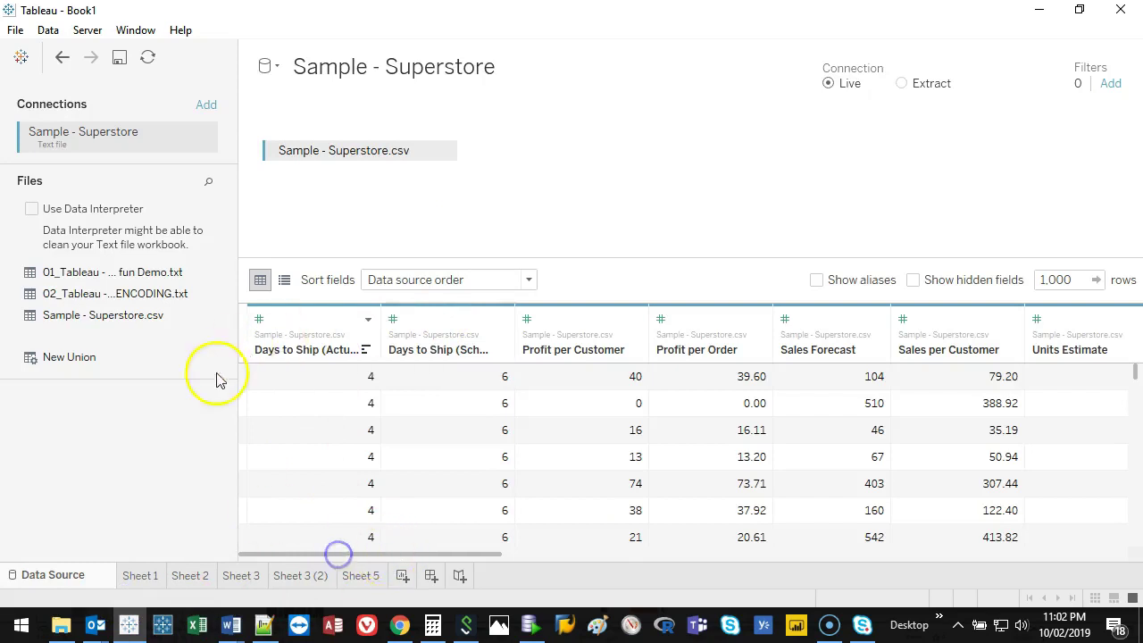
click(259, 320)
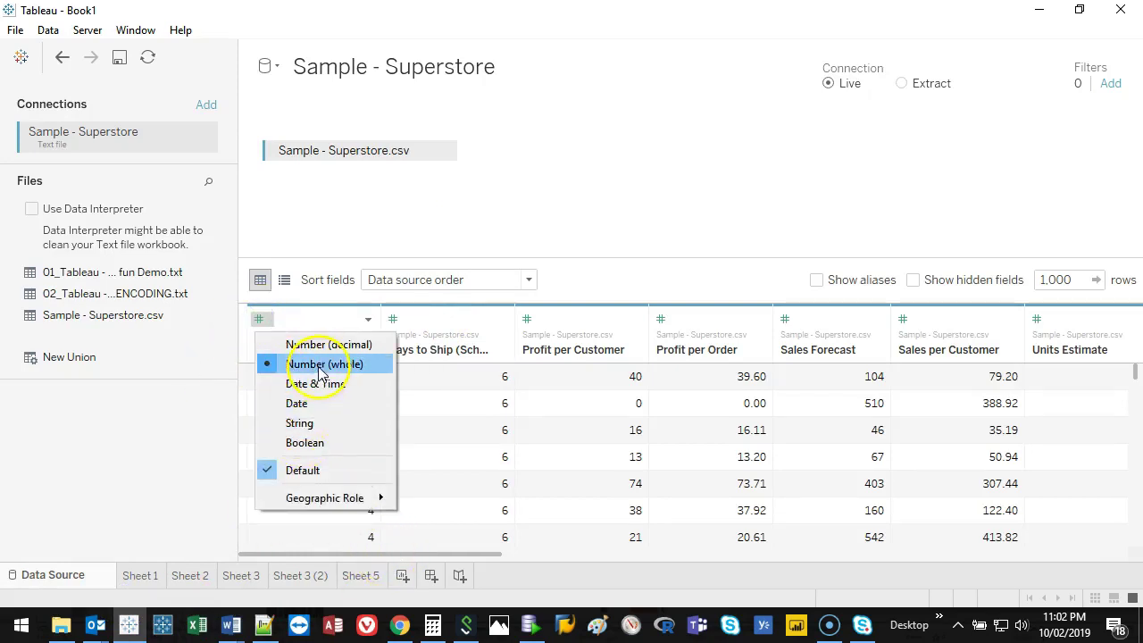
click(315, 427)
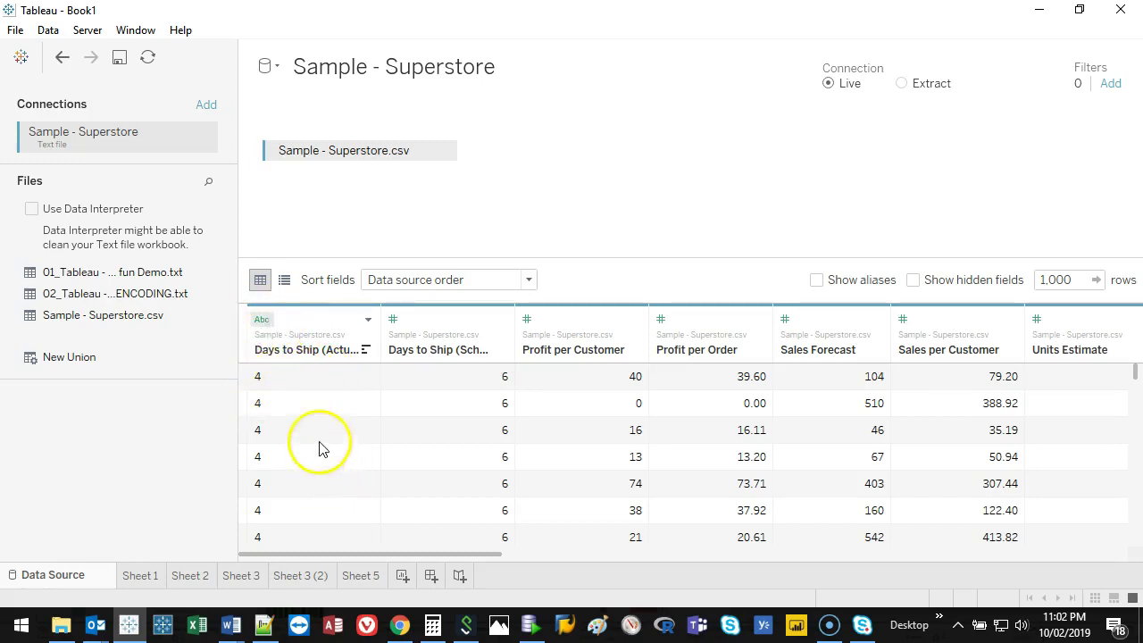
Step: Browse the Geographic Role options for Days to Ship (Actual), then close the menu unchanged
click(262, 323)
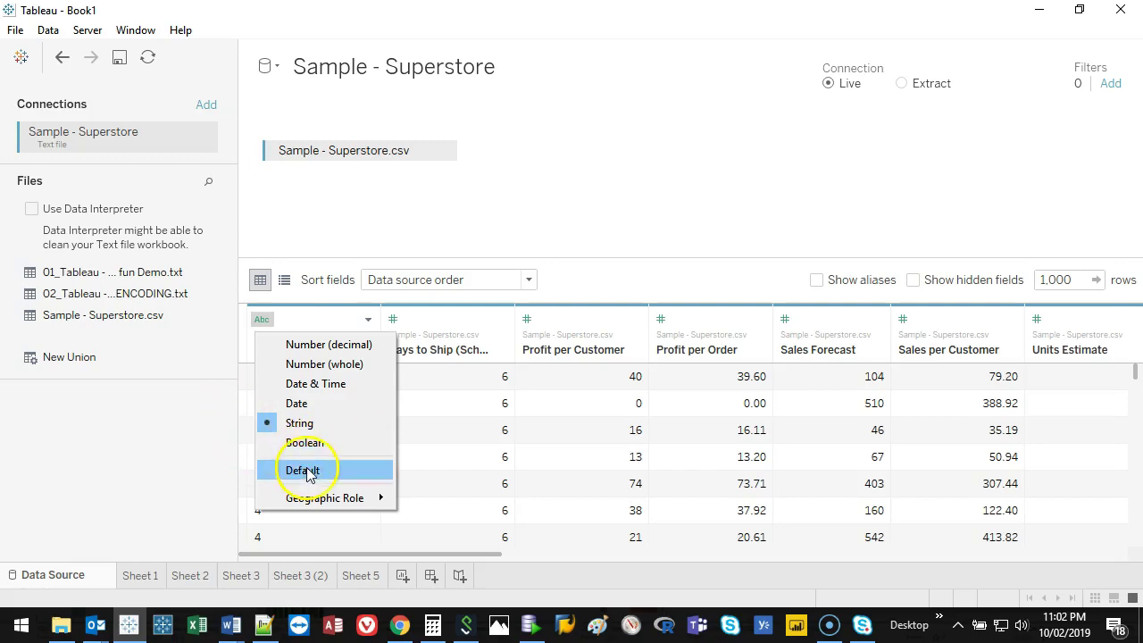
click(362, 502)
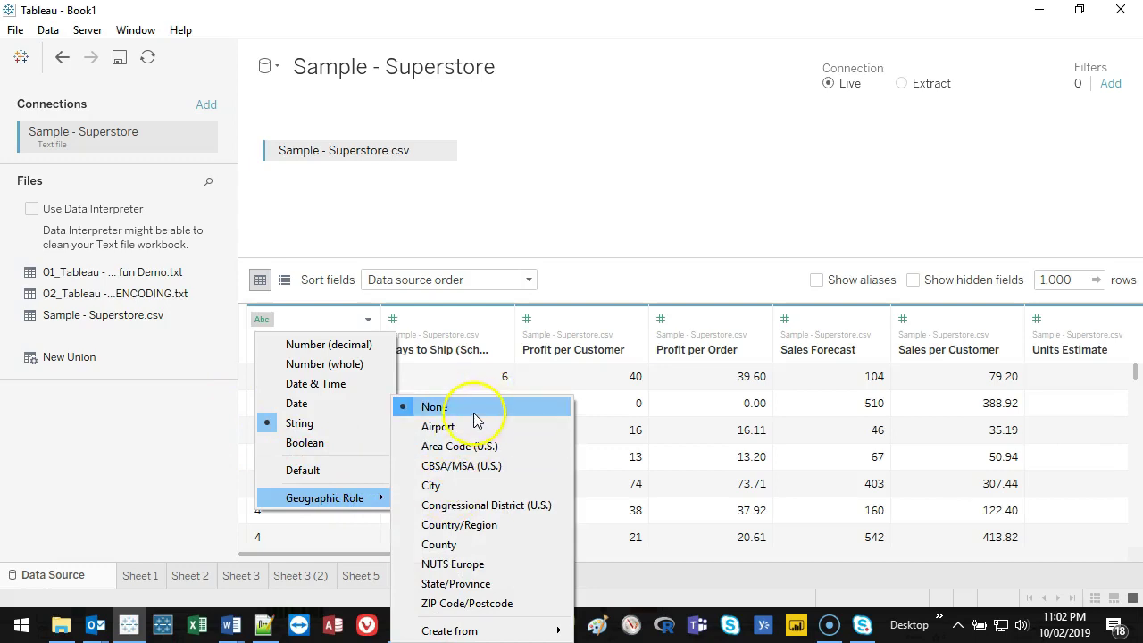
click(471, 606)
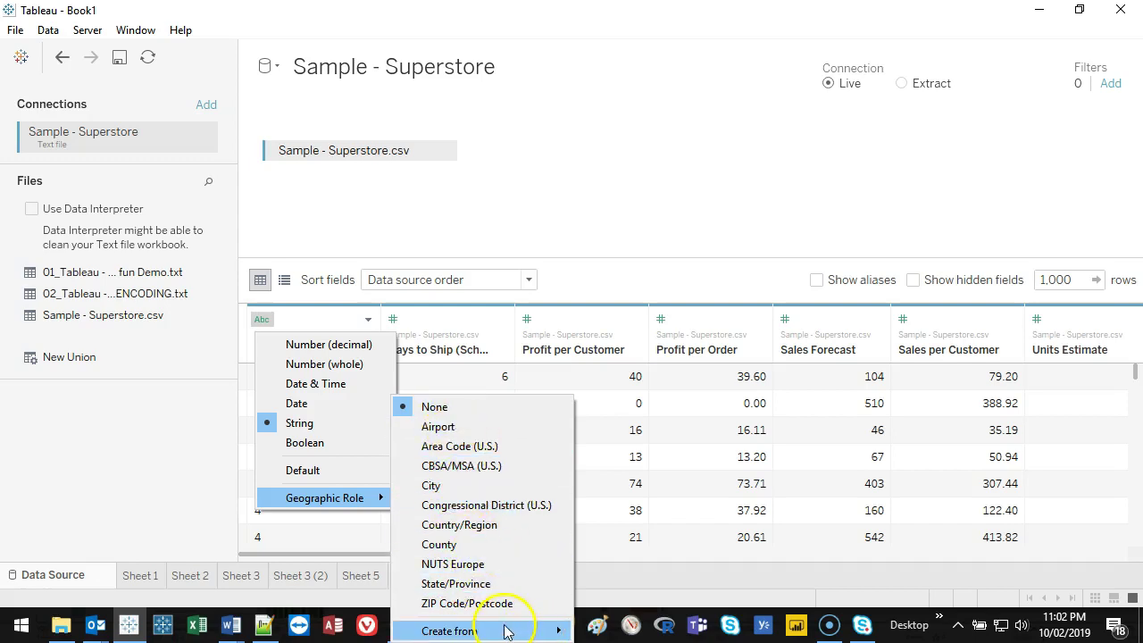
mouse_move(506, 630)
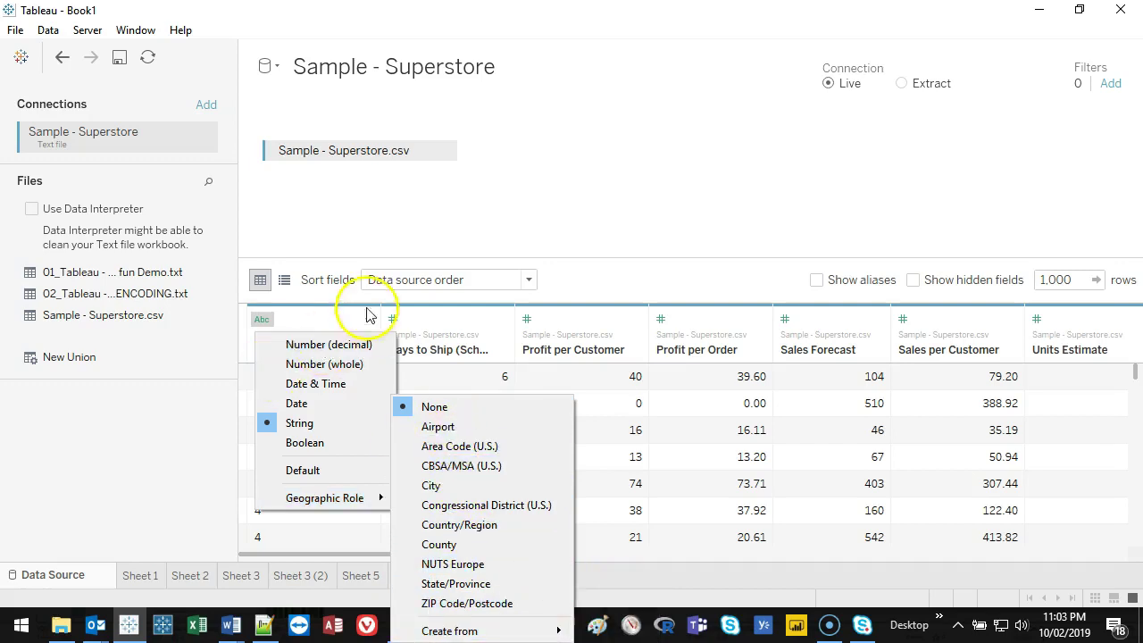
click(699, 271)
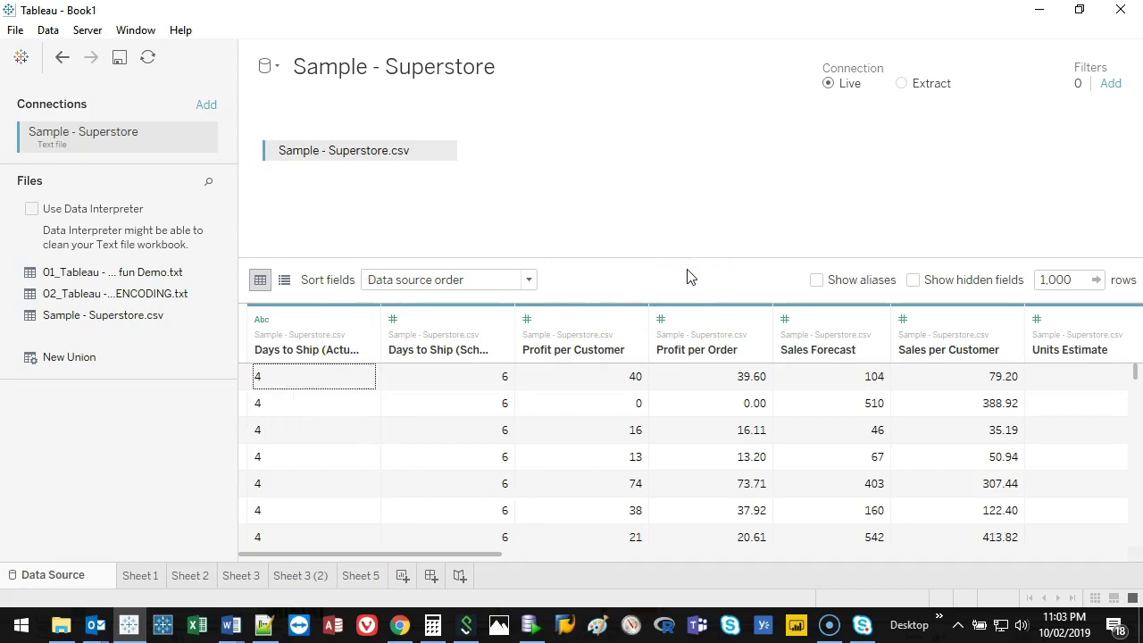
Step: Return to Sheet 1, then add a new worksheet, Sheet 6
click(139, 577)
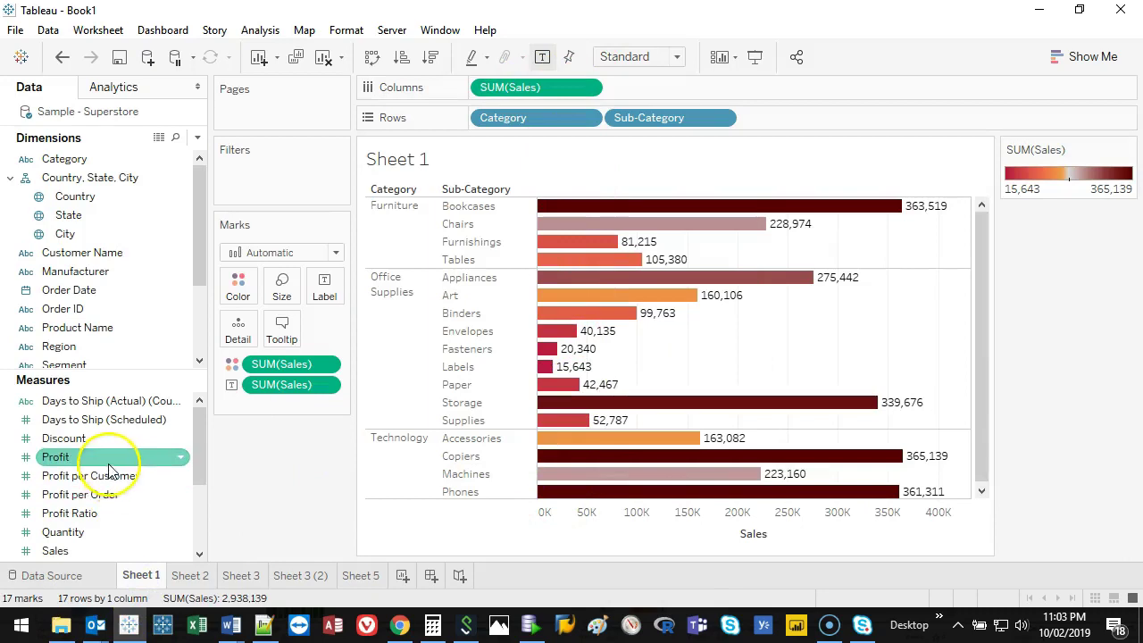
drag(200, 431, 200, 451)
click(402, 575)
click(55, 518)
Step: Place SUM(Sales) on Sheet 6, then remove it to leave the view empty
drag(55, 522, 513, 394)
mouse_move(409, 196)
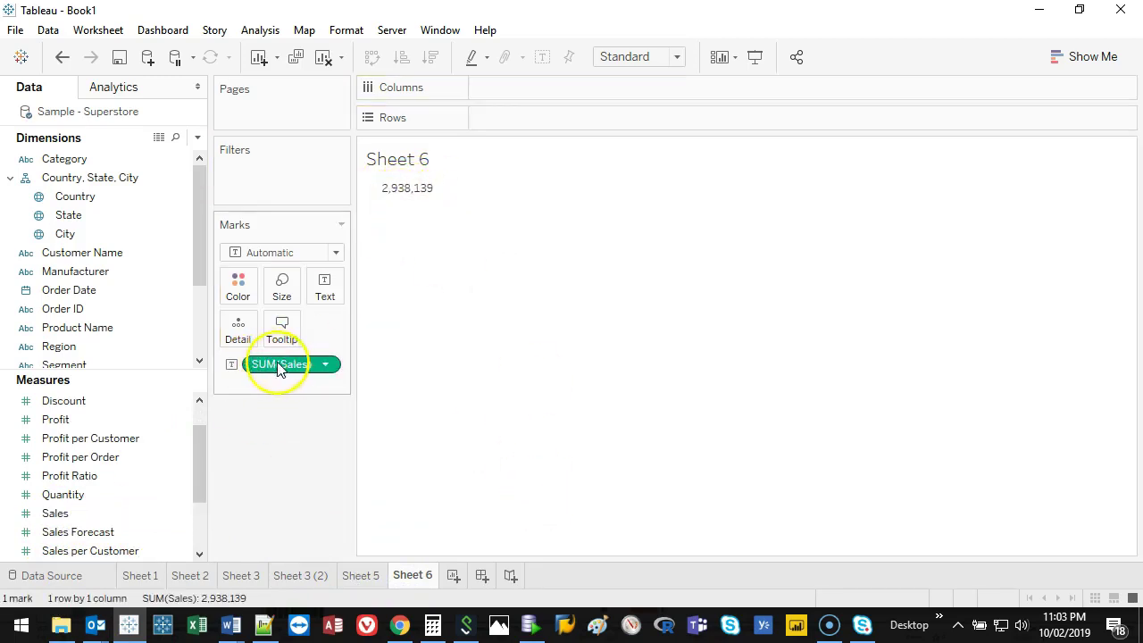
drag(278, 368, 278, 461)
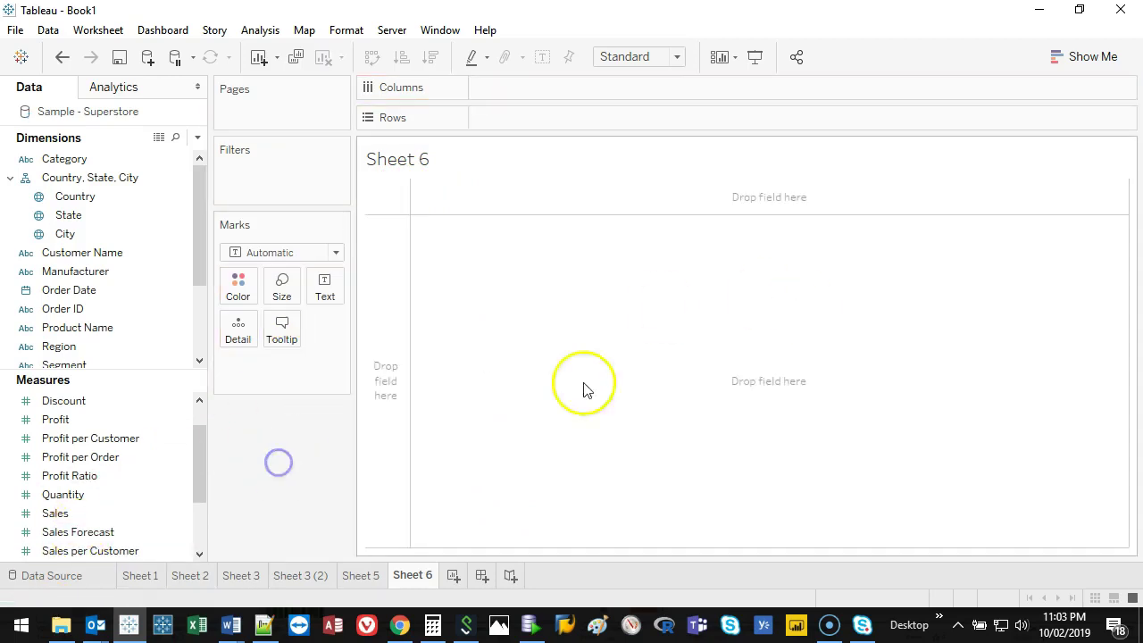
Step: Change the Sales field's data type to String
right_click(80, 517)
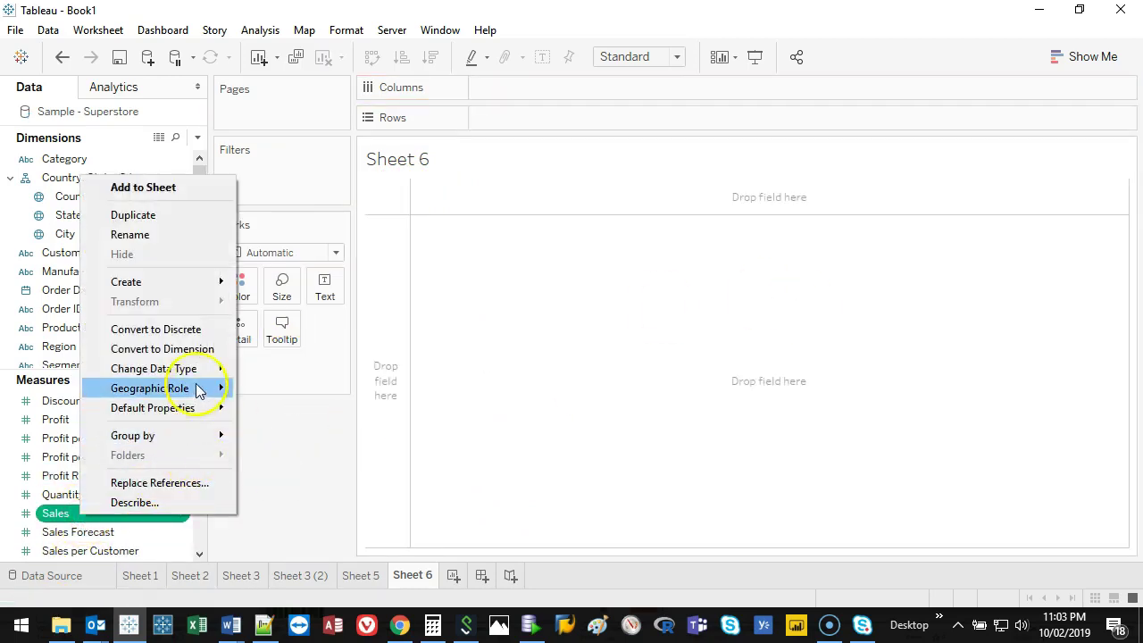
mouse_move(194, 369)
click(273, 448)
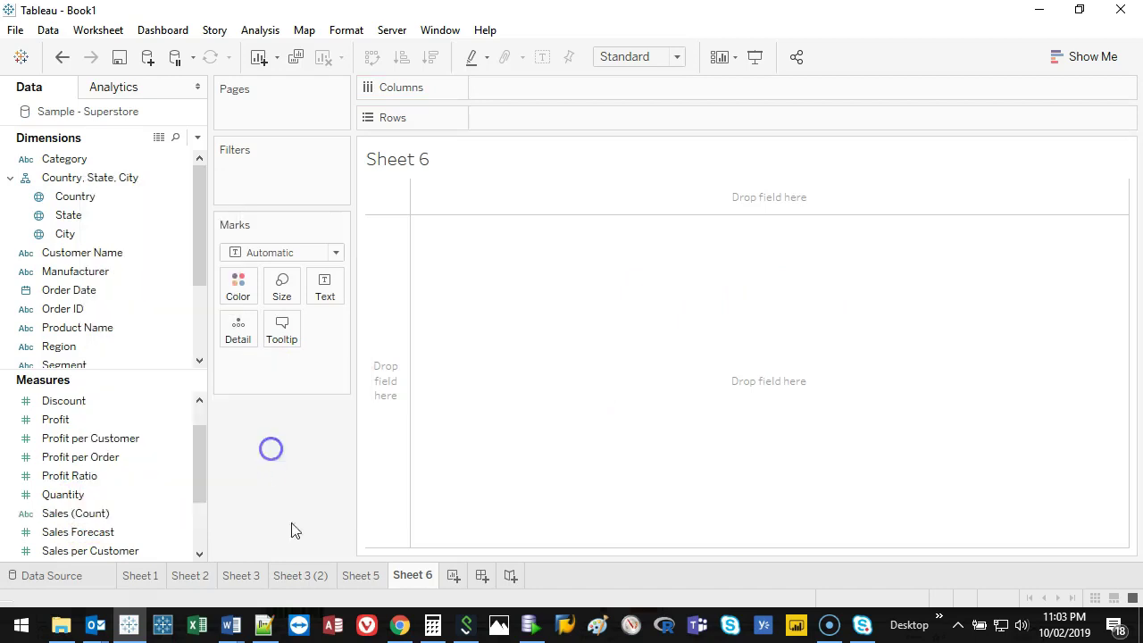
Step: Add Sales (Count) to Sheet 6, showing CNT(Sales) of 10,000
click(58, 533)
click(35, 513)
drag(35, 513, 560, 309)
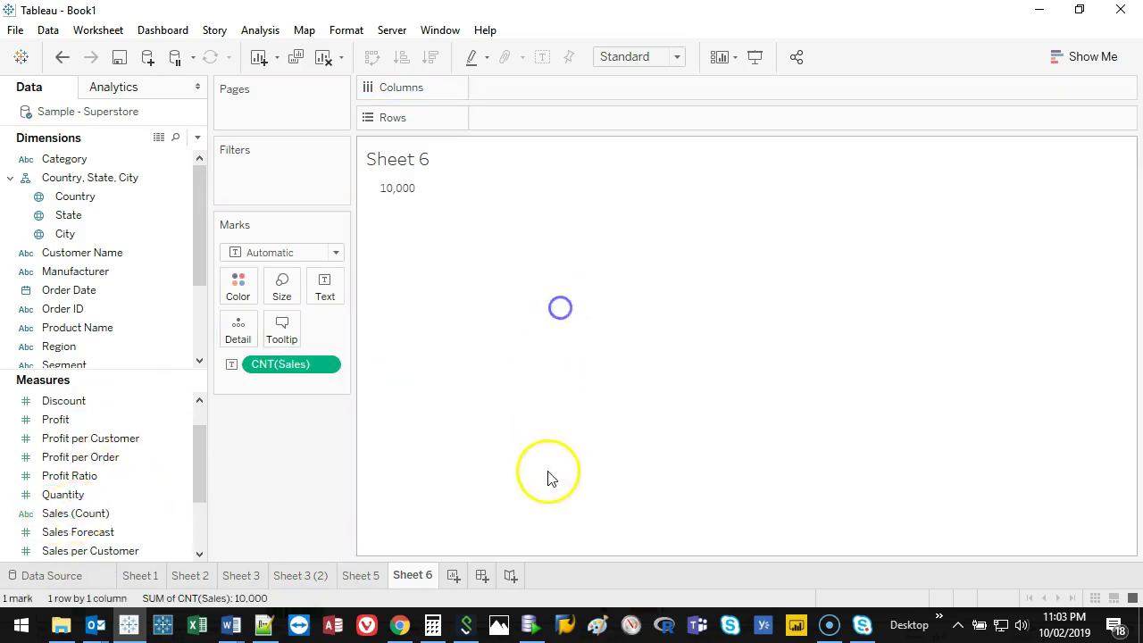
click(406, 195)
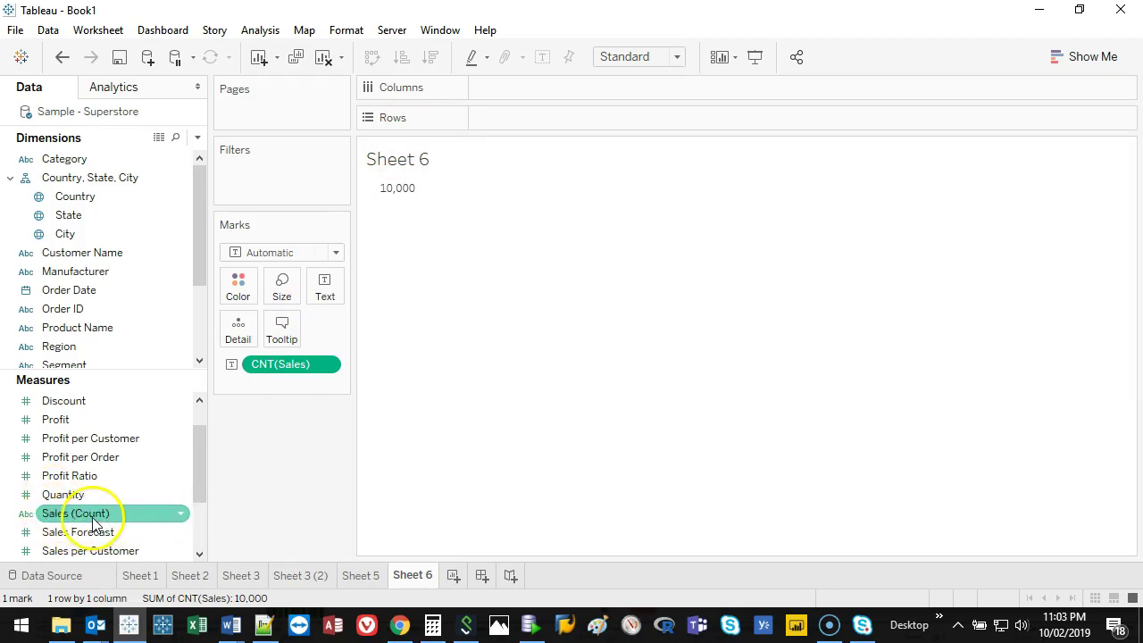
Step: Change Sales (Count) back to a Number (whole) data type
click(27, 514)
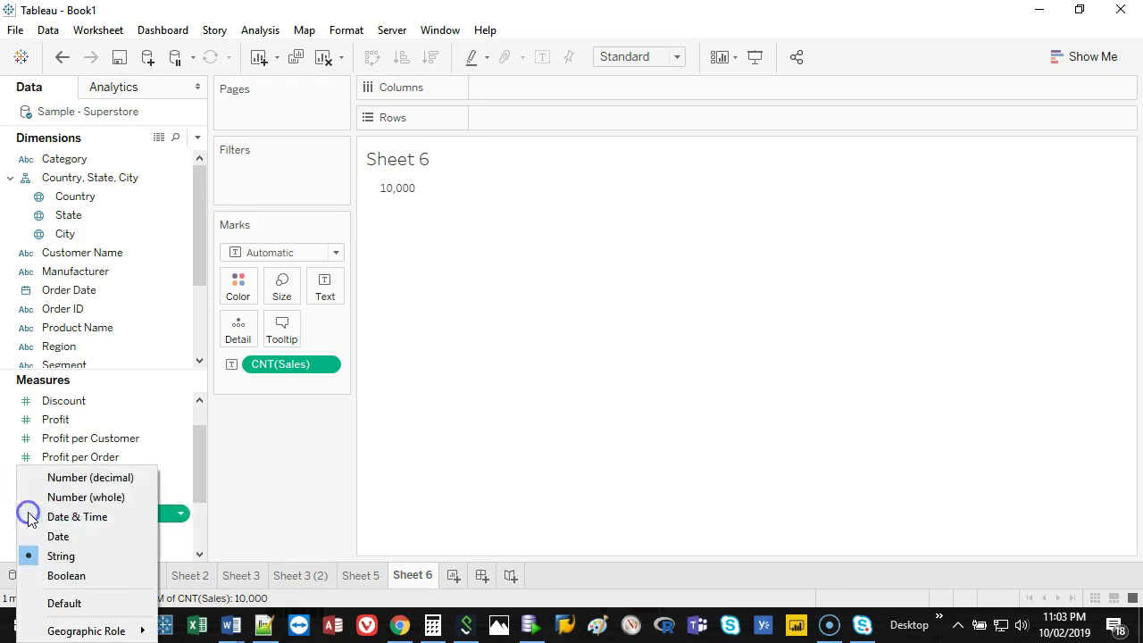
click(79, 497)
drag(200, 480, 197, 444)
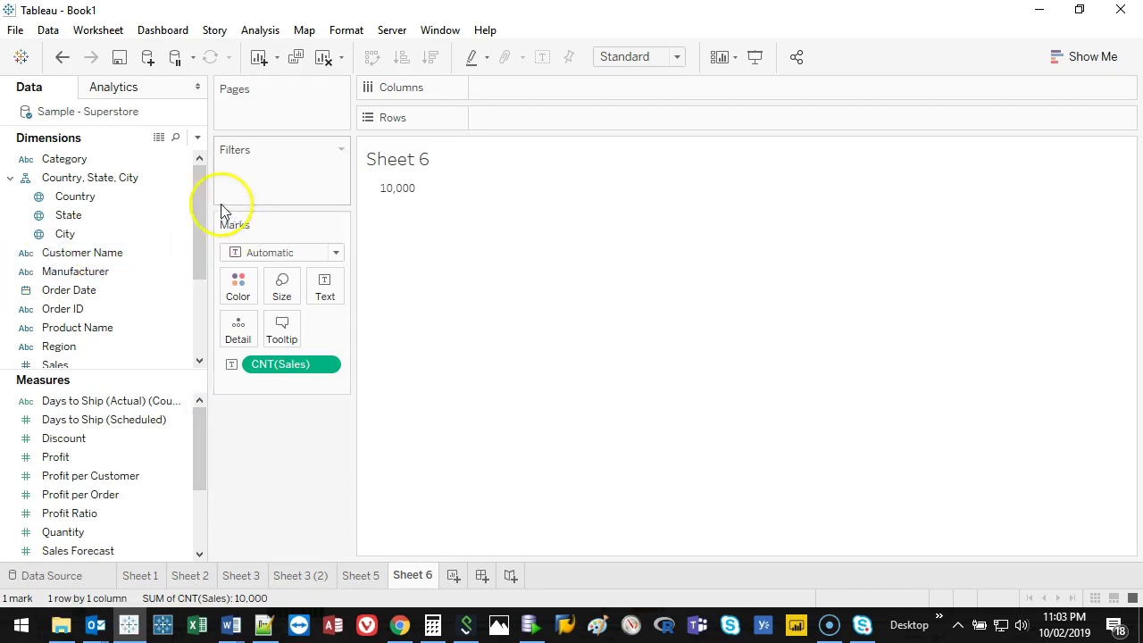
Step: Select the Order Date dimension and bring up its data-type choices
drag(197, 207, 197, 225)
click(28, 216)
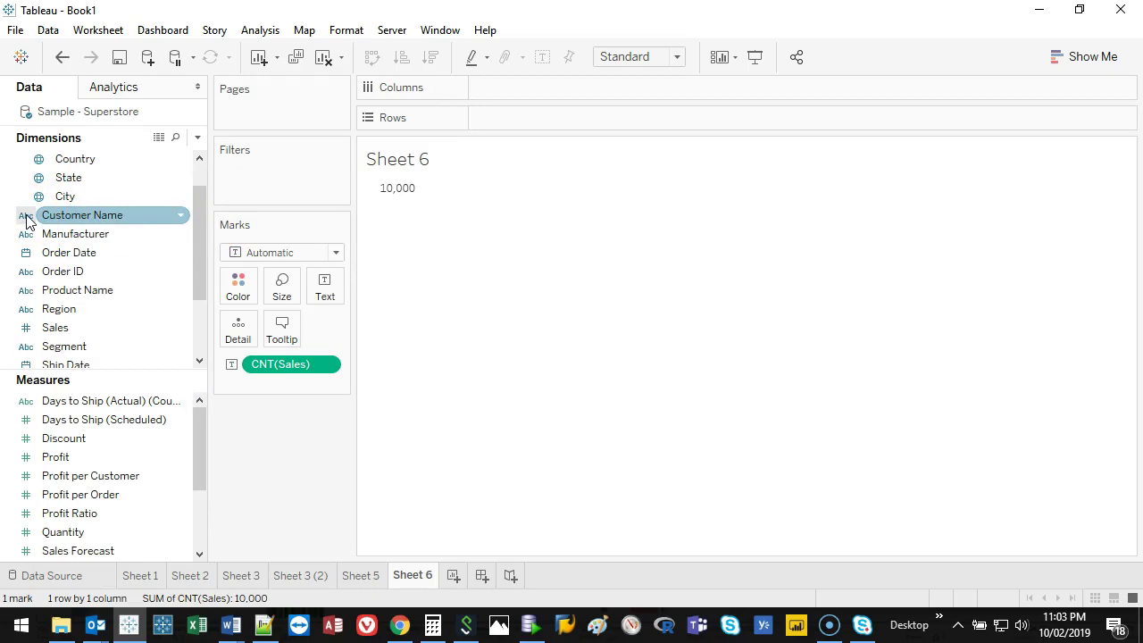
click(70, 256)
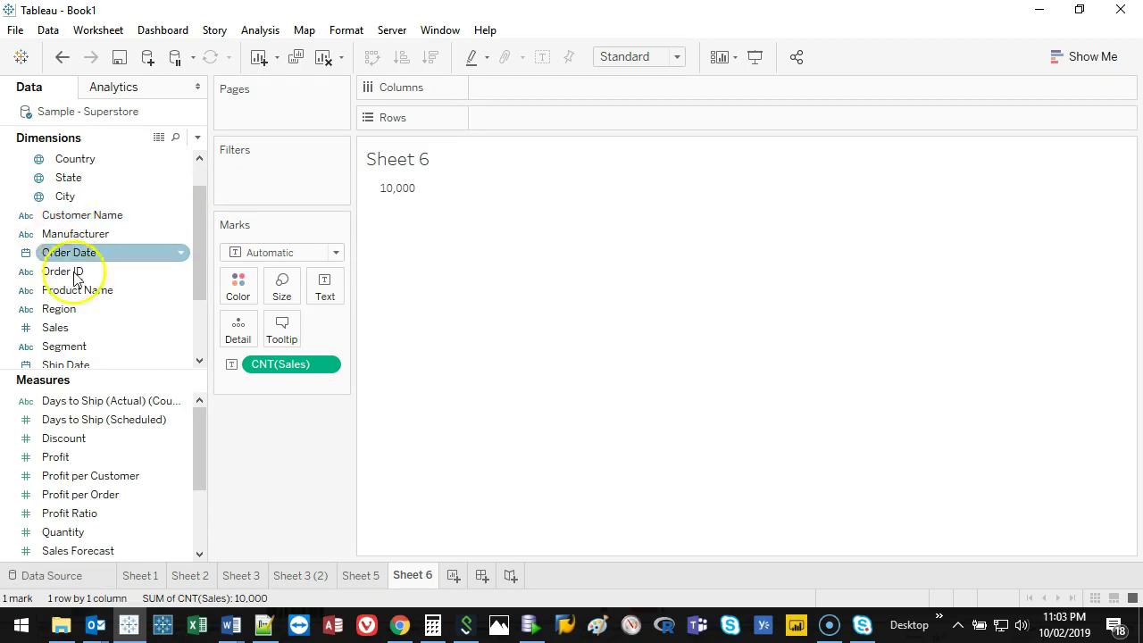
click(27, 253)
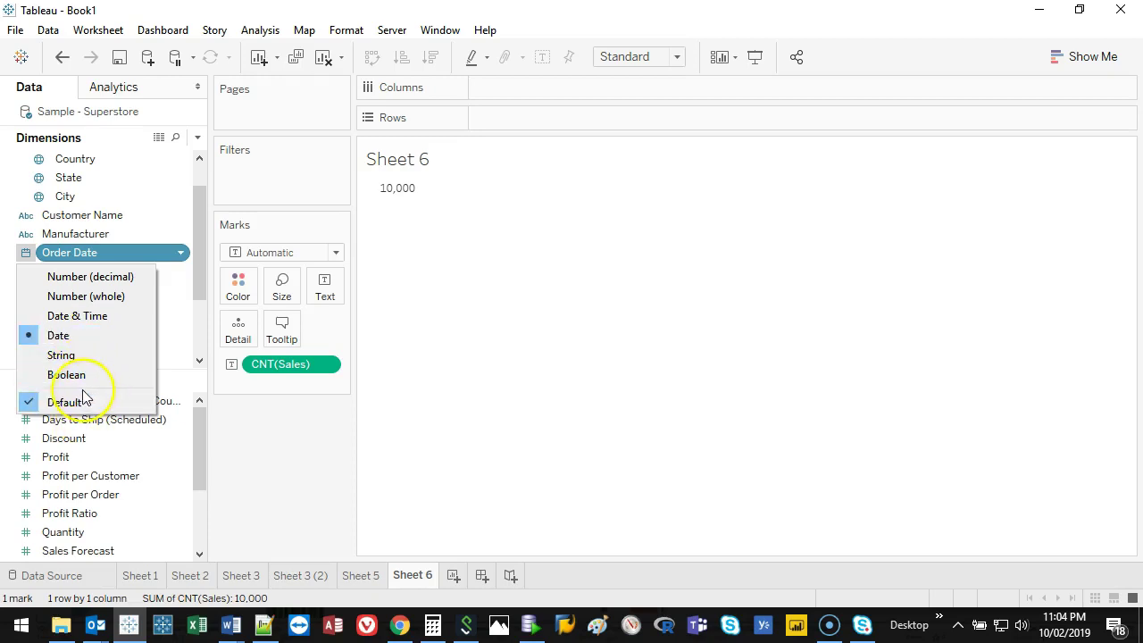